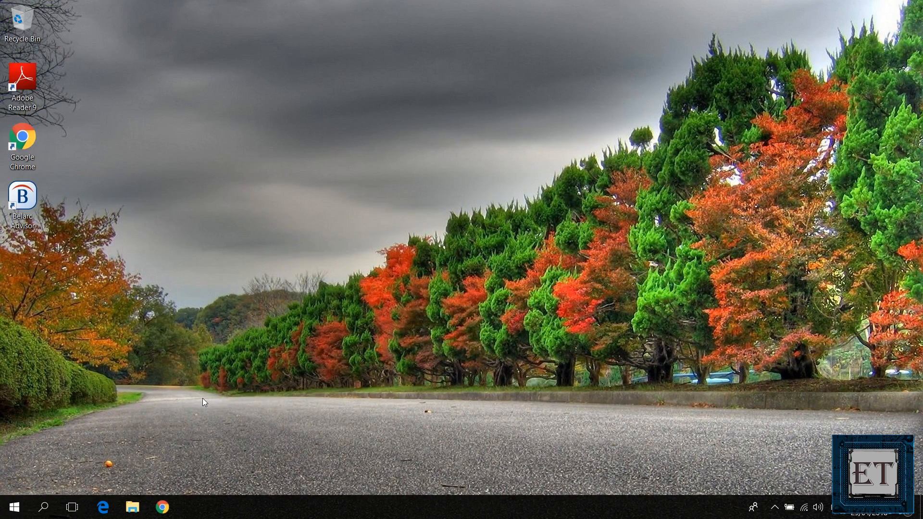
Open Control Panel from the system search and show its items as large icons.
key(super)
text(co)
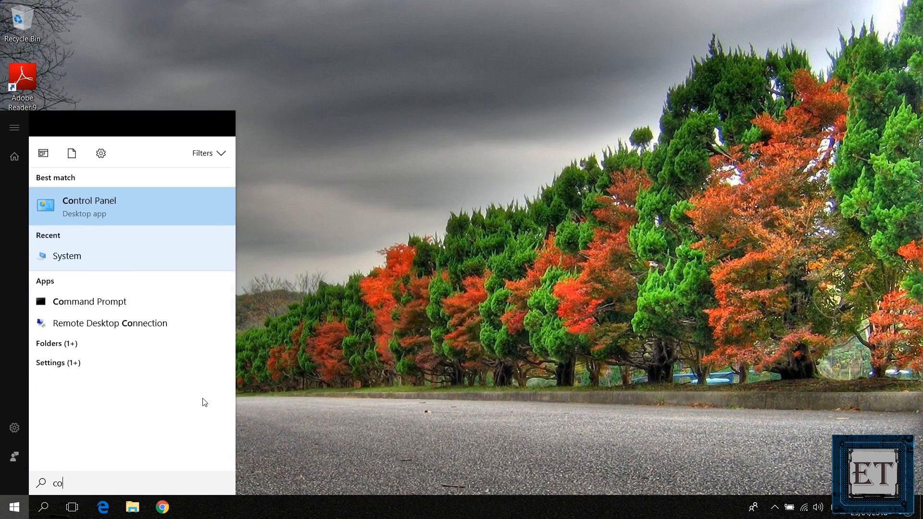
text(ntrol panel)
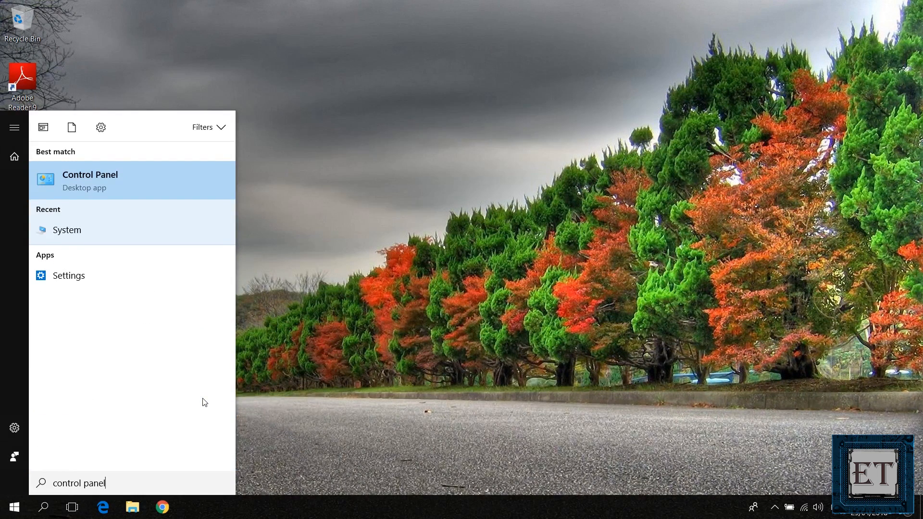
click(95, 182)
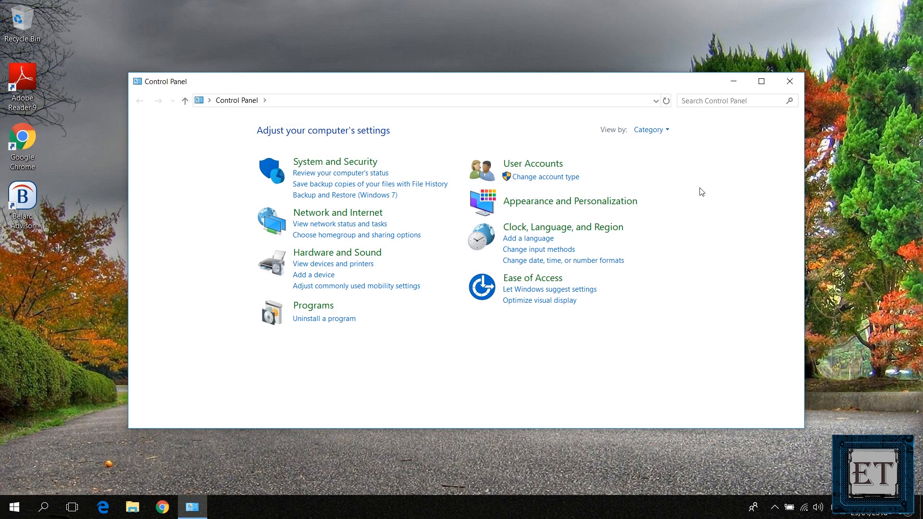
click(670, 135)
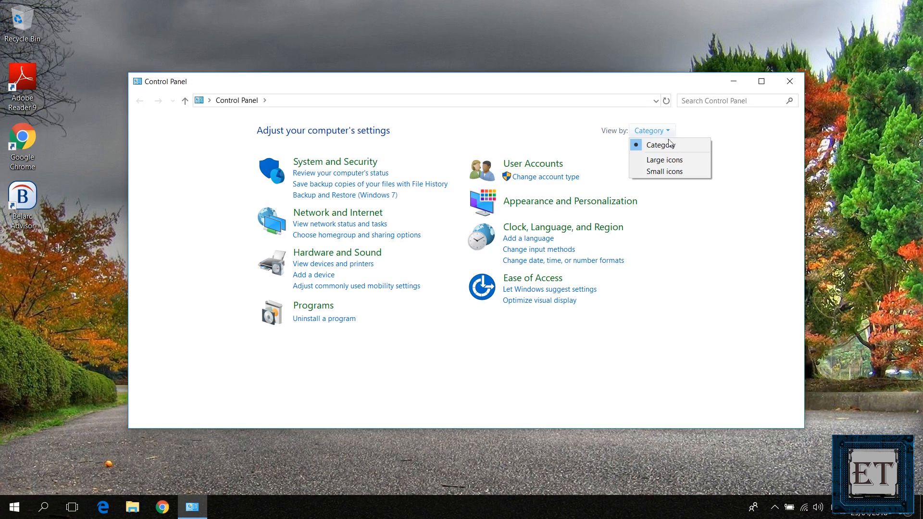
click(665, 161)
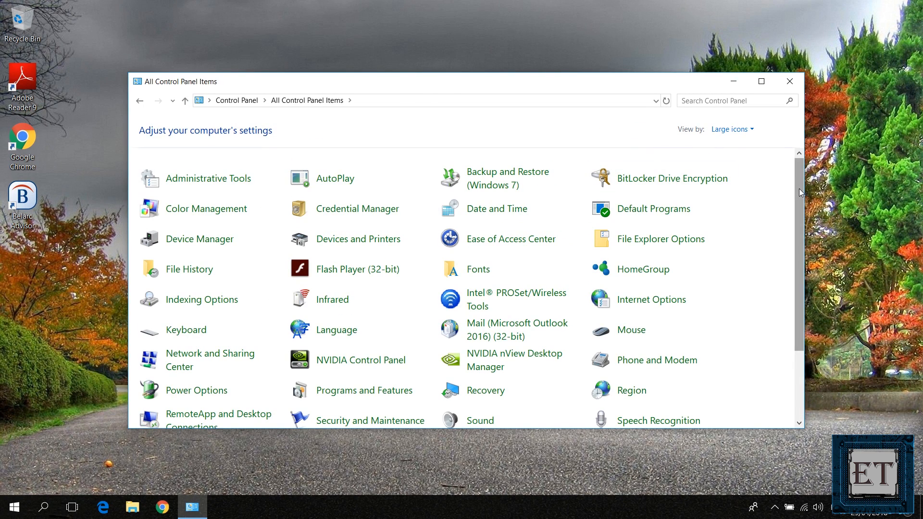
Open the System page's advanced system settings and bring up the advanced performance options.
scroll(799, 189, down, 3)
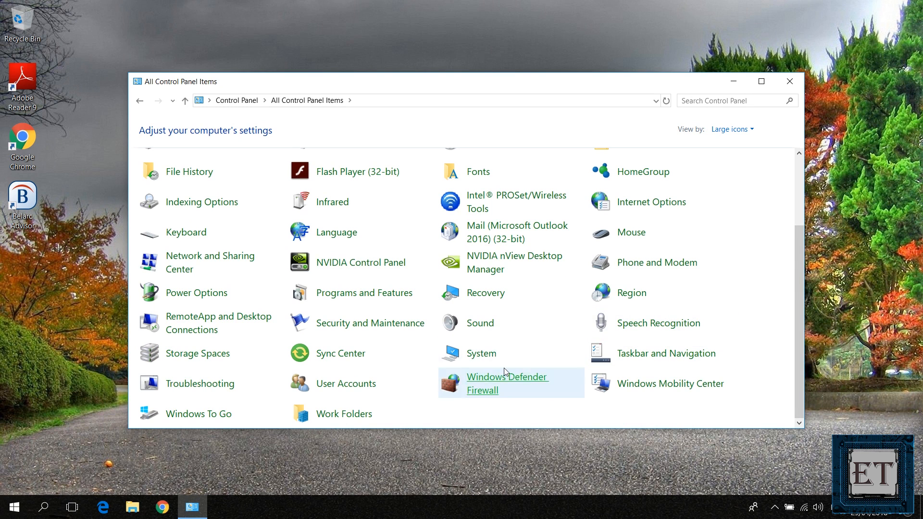
click(483, 357)
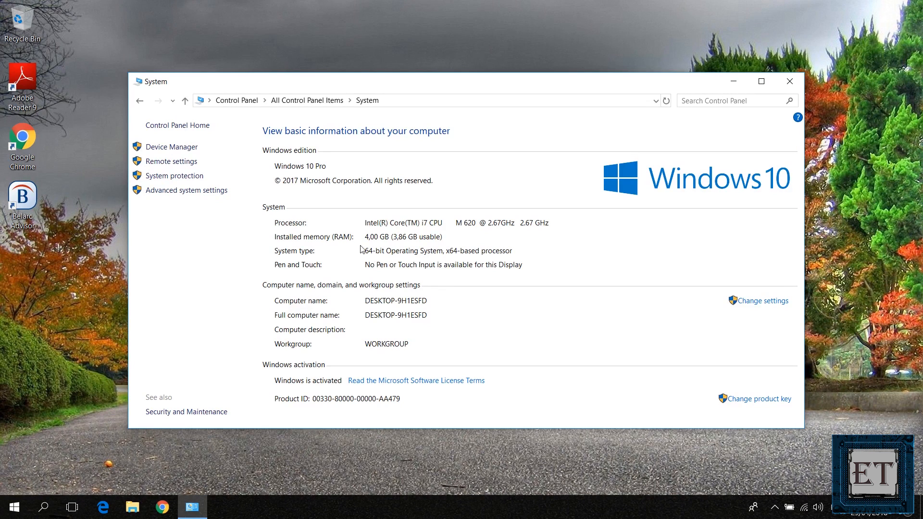
click(191, 192)
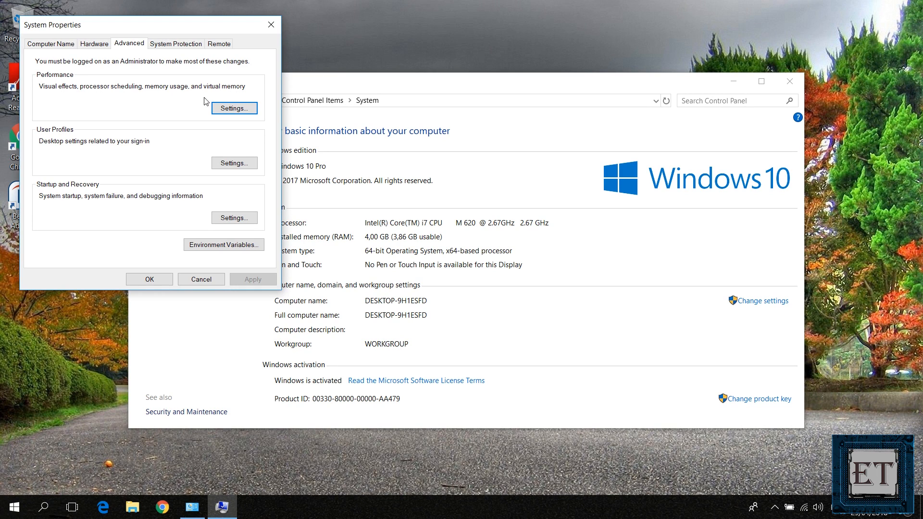
click(233, 108)
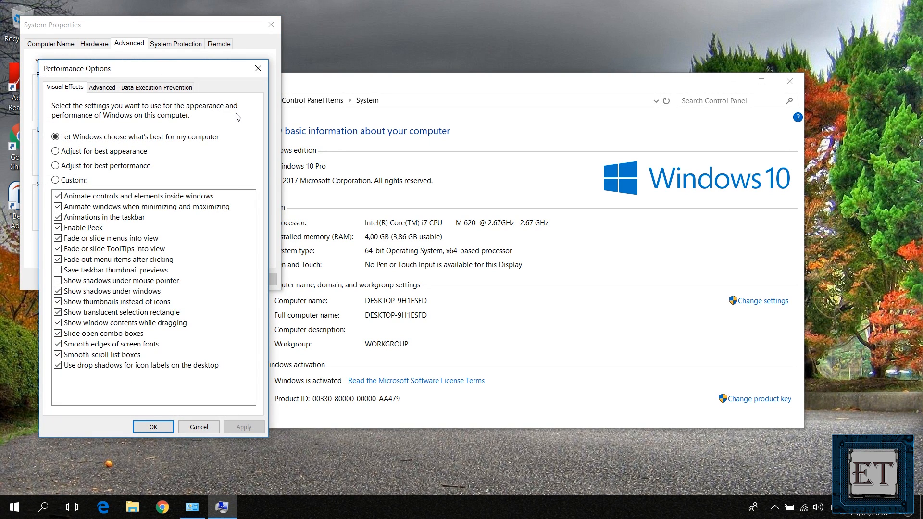
click(96, 89)
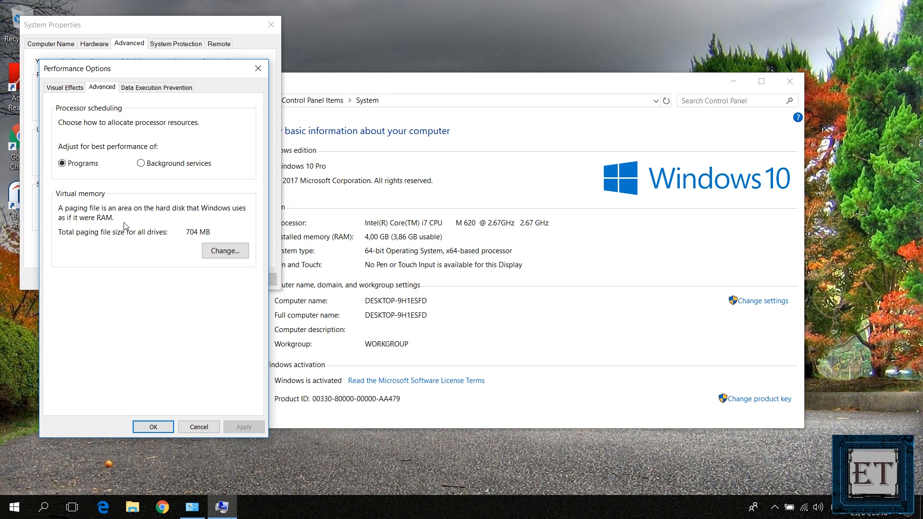
In the virtual memory settings, turn off automatic paging file management and choose a custom size for drive C.
click(223, 251)
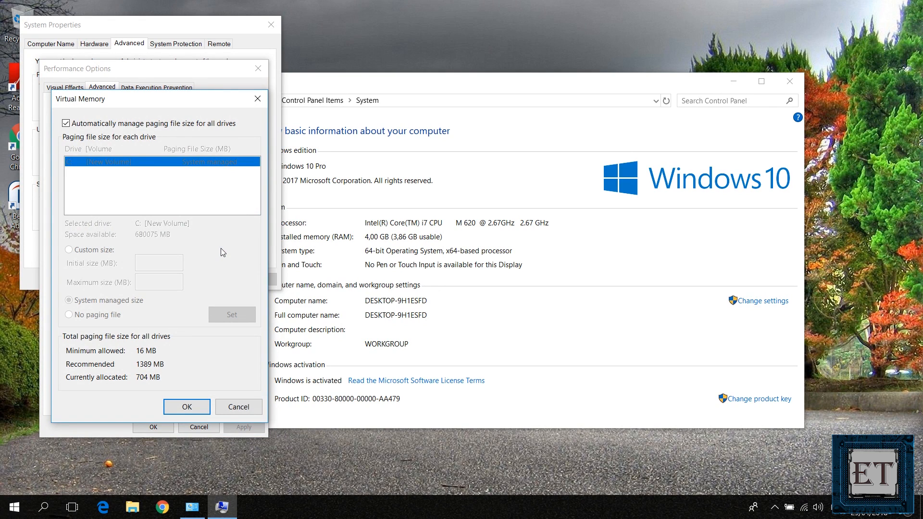
click(67, 124)
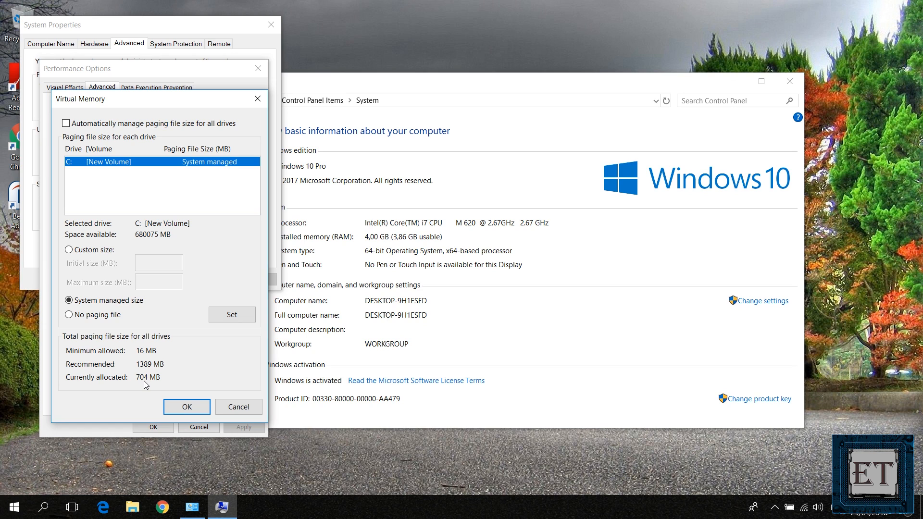
click(69, 250)
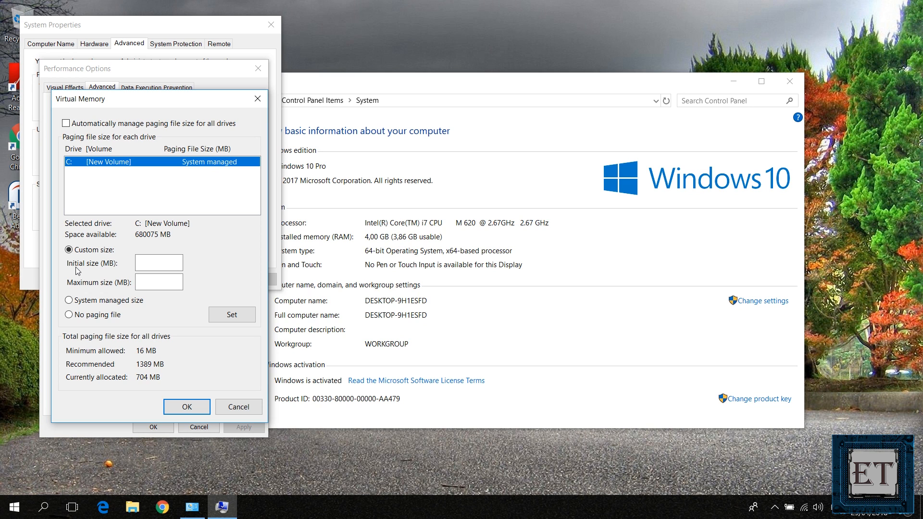
Open the calculator app and multiply 8 by 1024 to convert 8 GB to megabytes.
key(super)
text(calc)
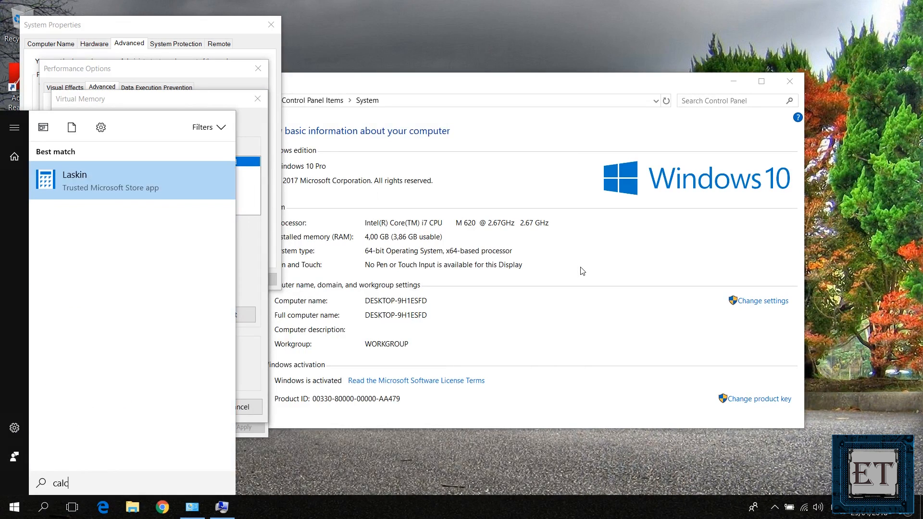
click(102, 190)
click(552, 368)
click(646, 366)
click(505, 430)
click(558, 464)
click(551, 431)
click(505, 399)
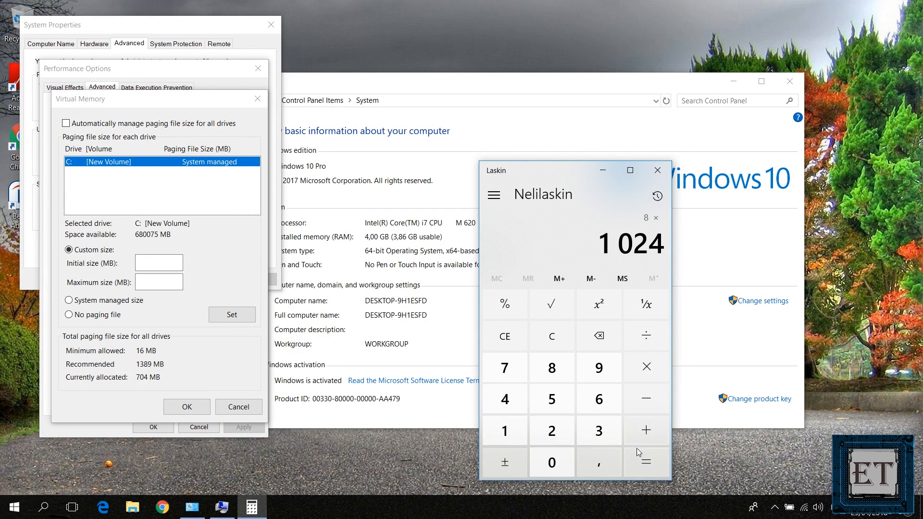
click(645, 463)
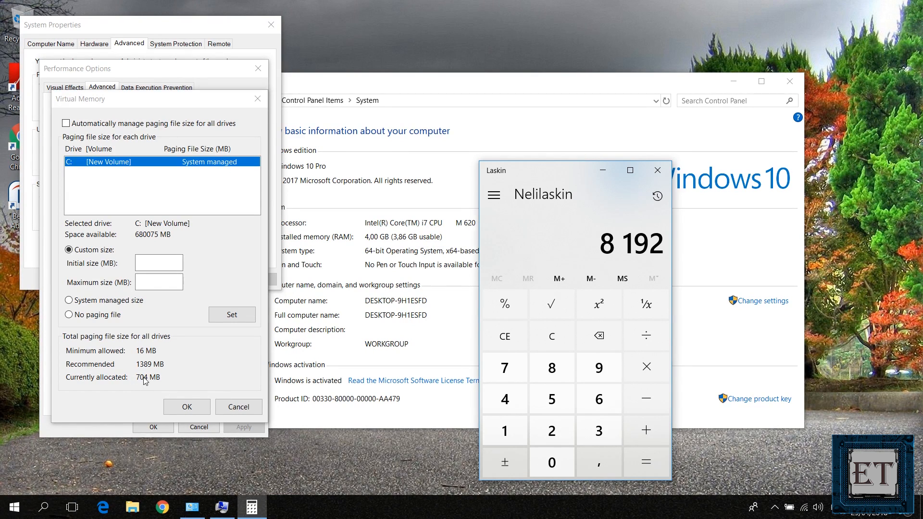
Set drive C's paging file to an initial size of 704 MB and a maximum of 8192 MB, and accept the restart notice.
click(159, 266)
click(154, 263)
text(704)
click(156, 284)
text(8192)
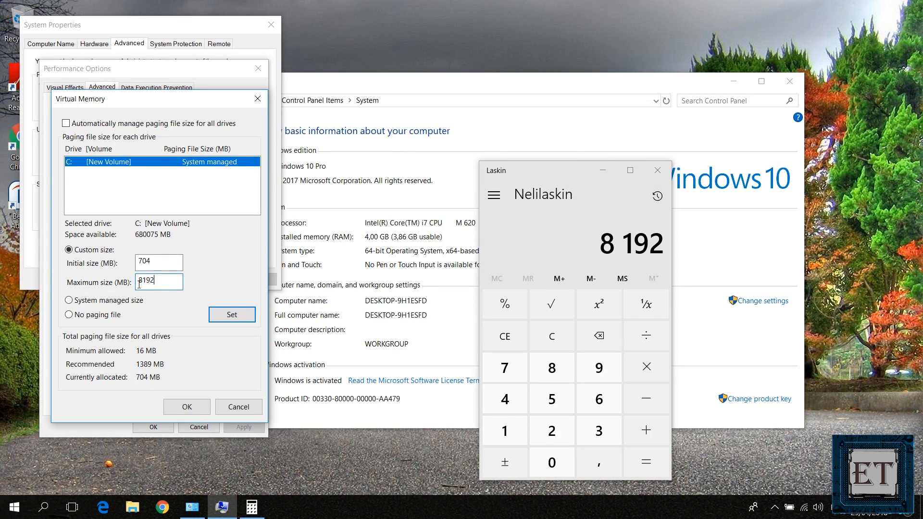
click(230, 315)
click(197, 408)
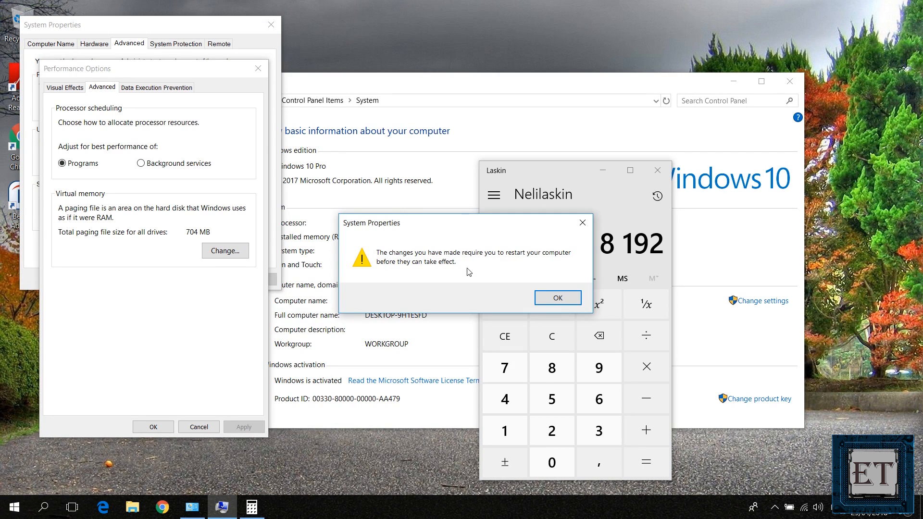
click(550, 304)
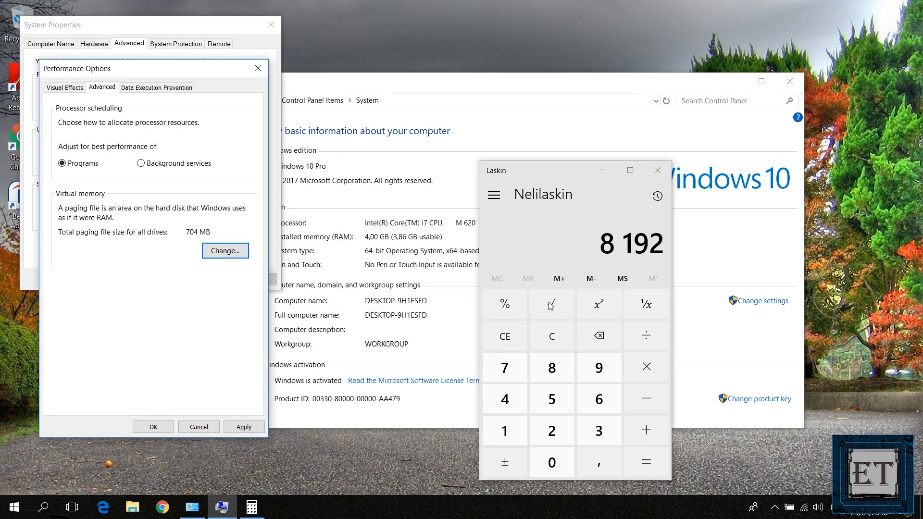
Apply the changed performance options and confirm both the Performance Options and System Properties dialogs.
click(239, 428)
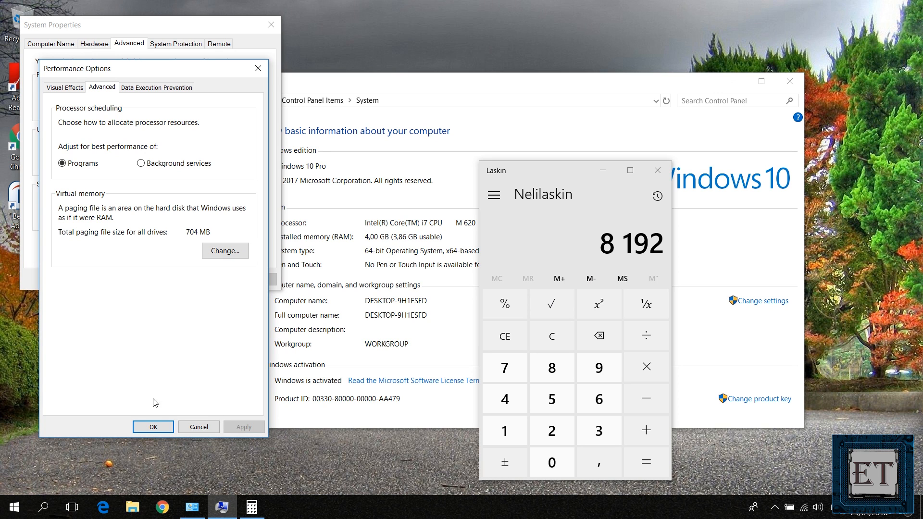
click(153, 427)
click(149, 280)
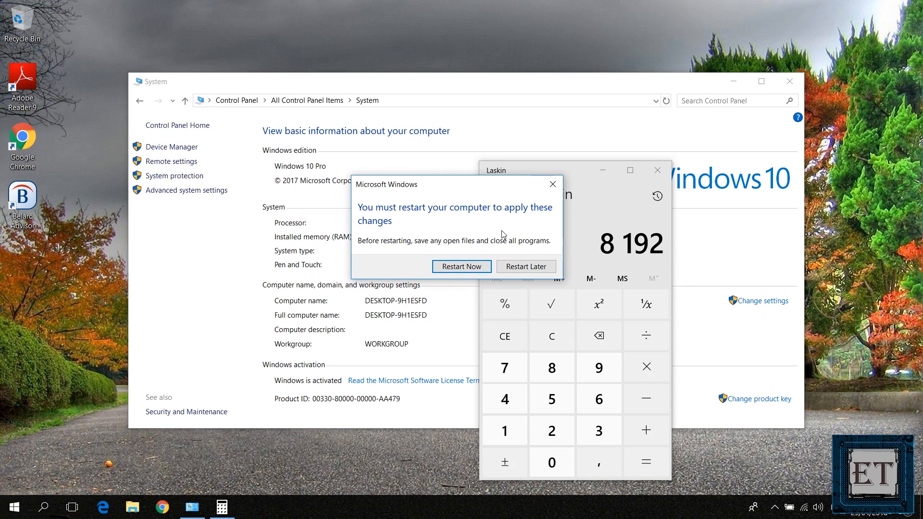
Postpone the computer restart and close the calculator and the System window.
click(526, 266)
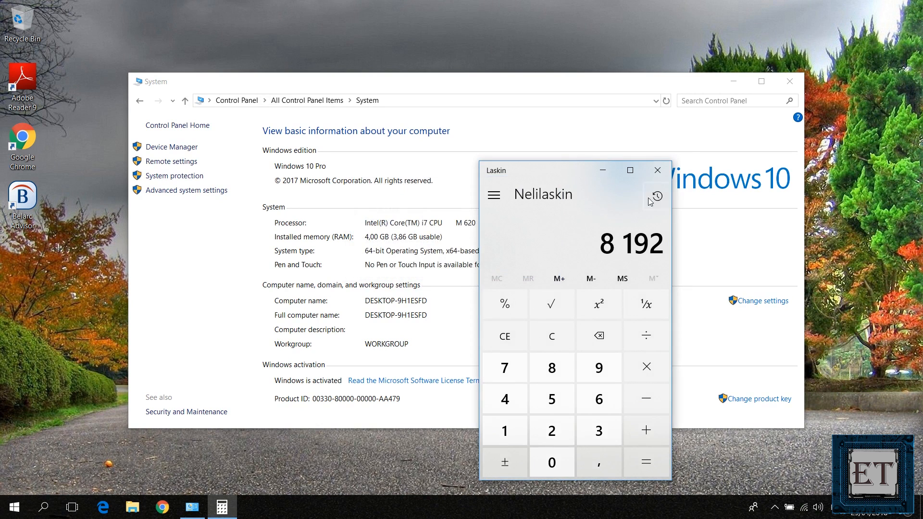
click(657, 170)
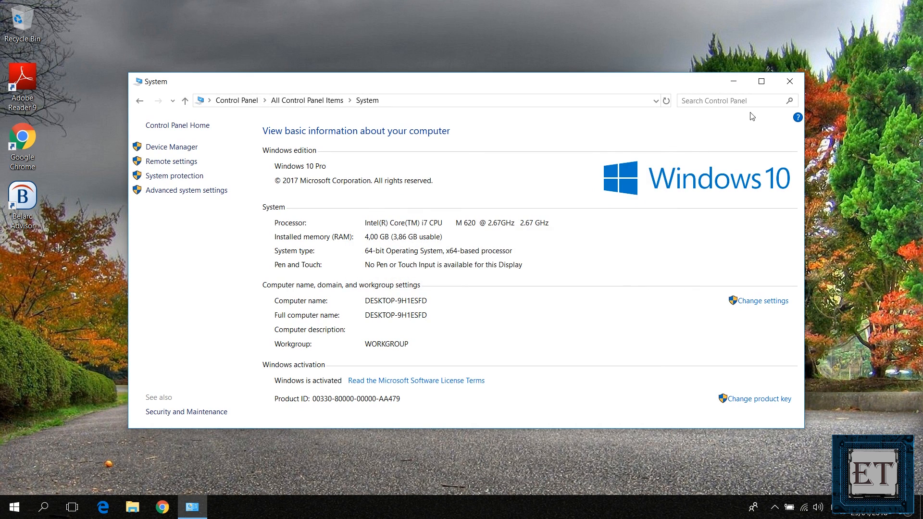
click(790, 83)
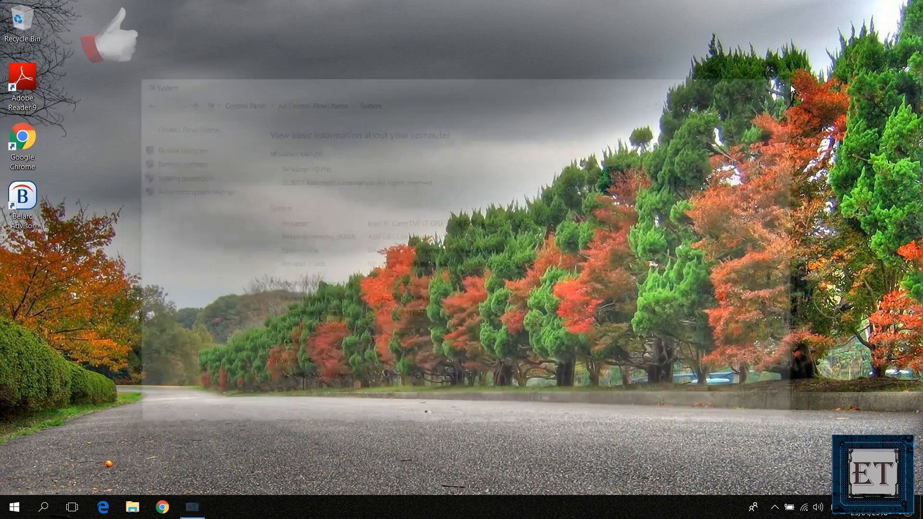